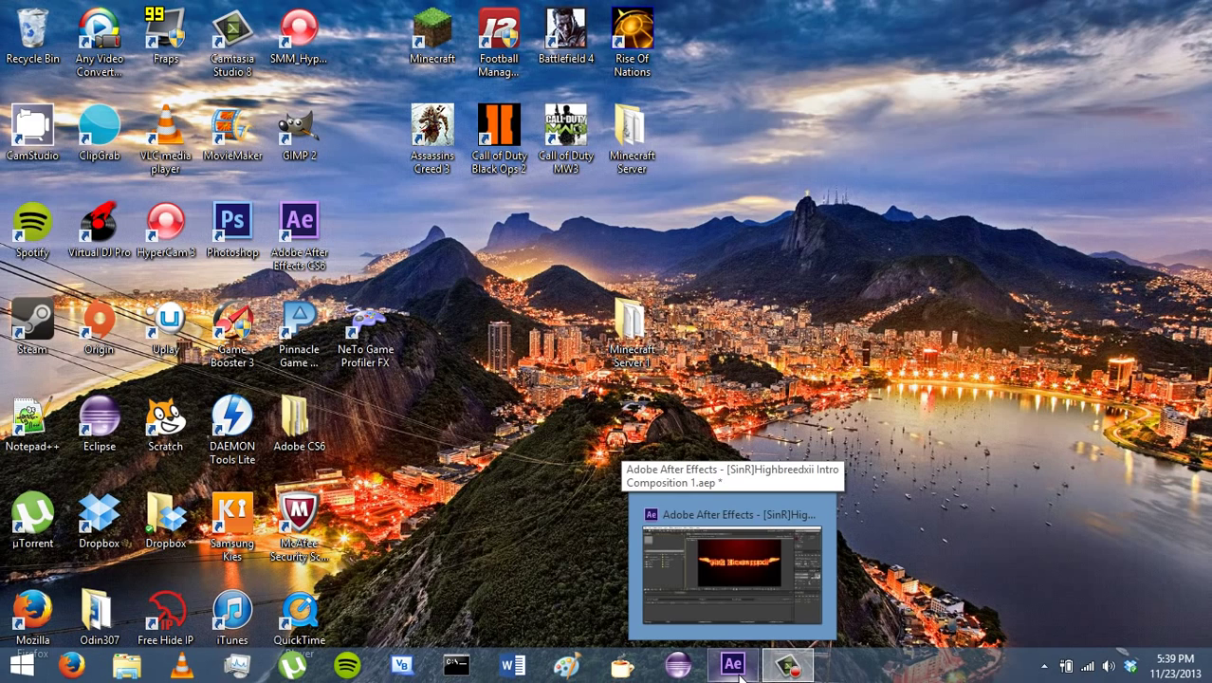
- Restore the After Effects window showing the SinR Highbreedxii intro composition from the taskbar
click(734, 666)
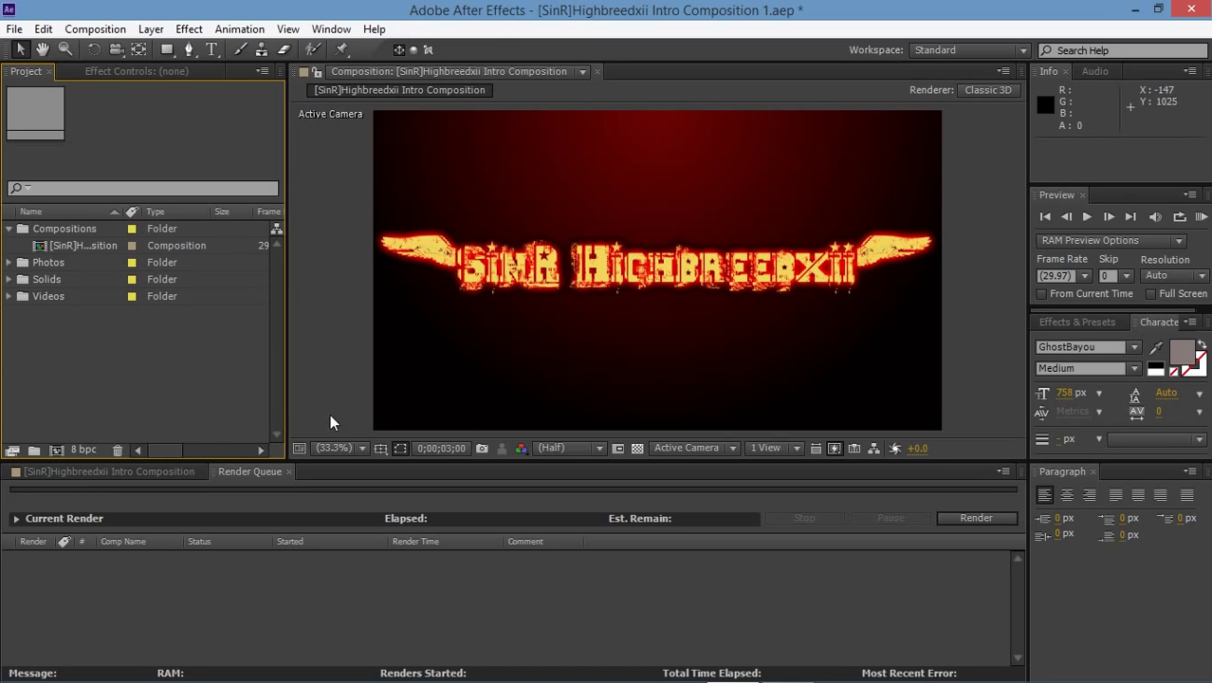
click(654, 275)
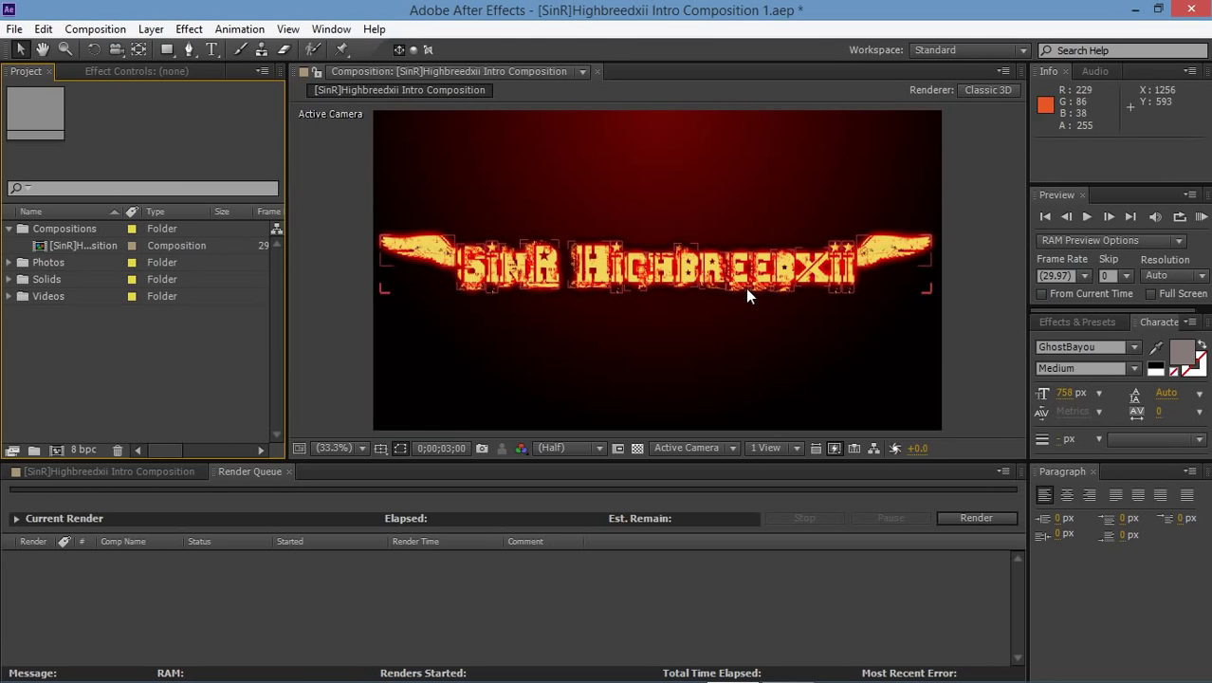
click(927, 295)
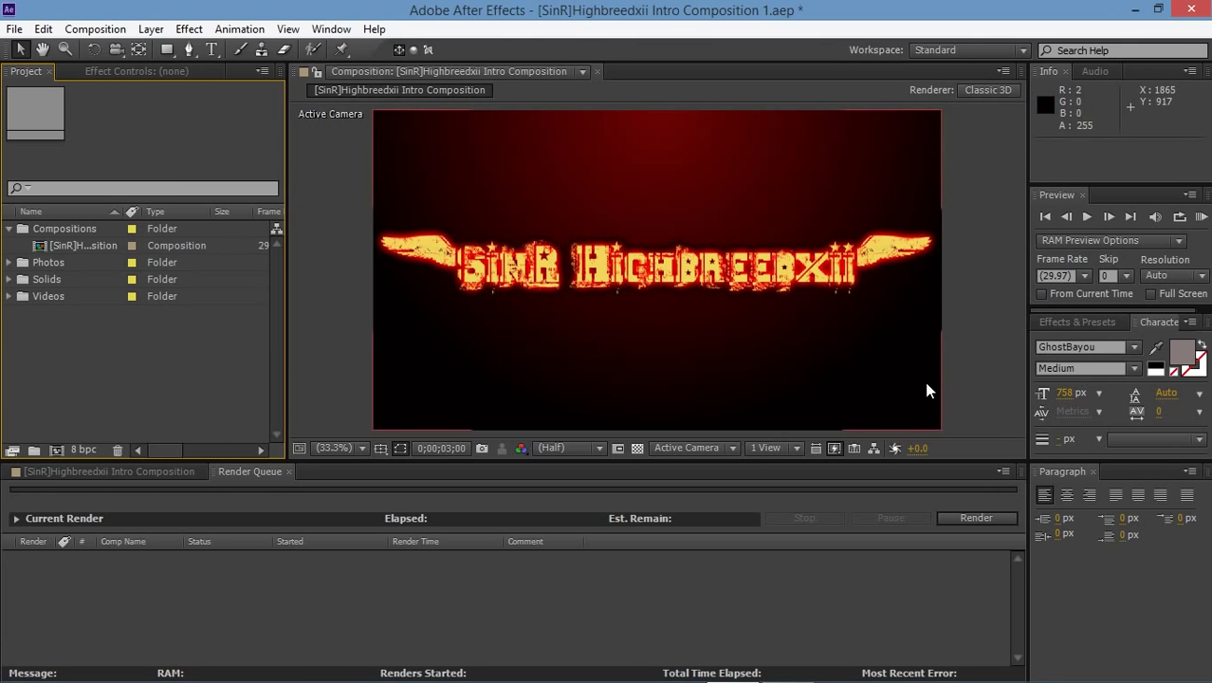
- Move the timeline to 0;00;03;08, where the full title glows, and snapshot that frame
click(105, 473)
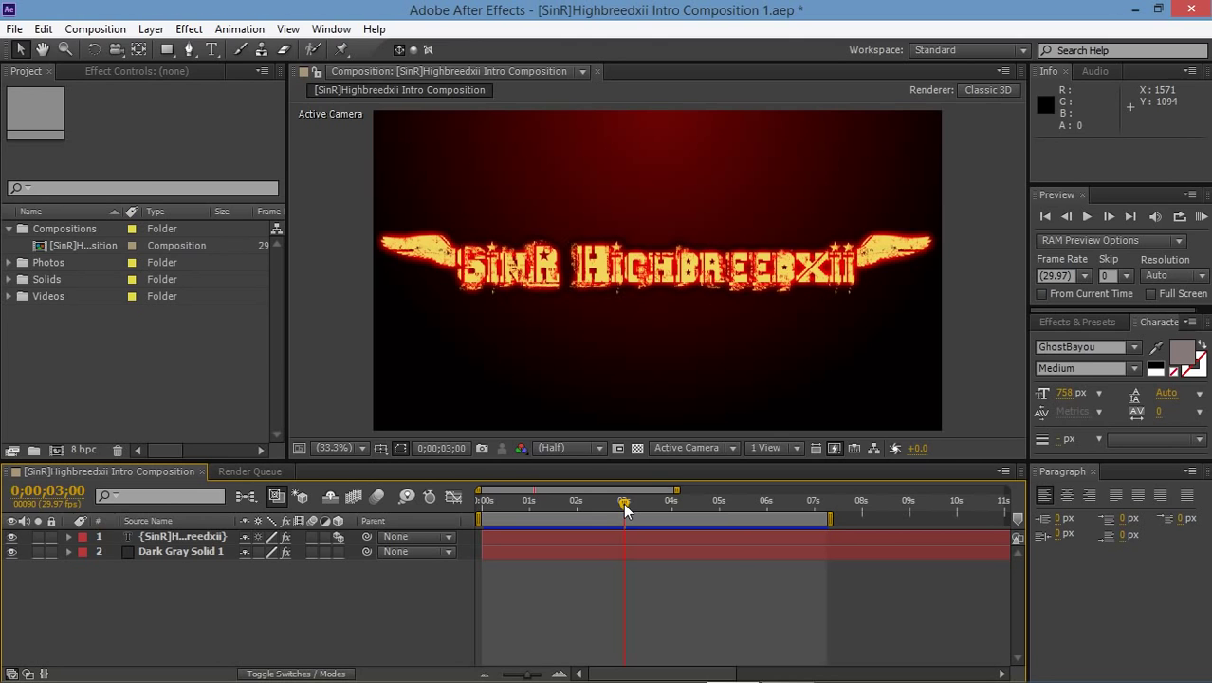
mouse_move(624, 504)
mouse_down()
mouse_move(491, 503)
mouse_move(794, 505)
mouse_up()
mouse_move(703, 519)
mouse_down()
mouse_move(634, 513)
mouse_move(636, 503)
mouse_up()
click(678, 270)
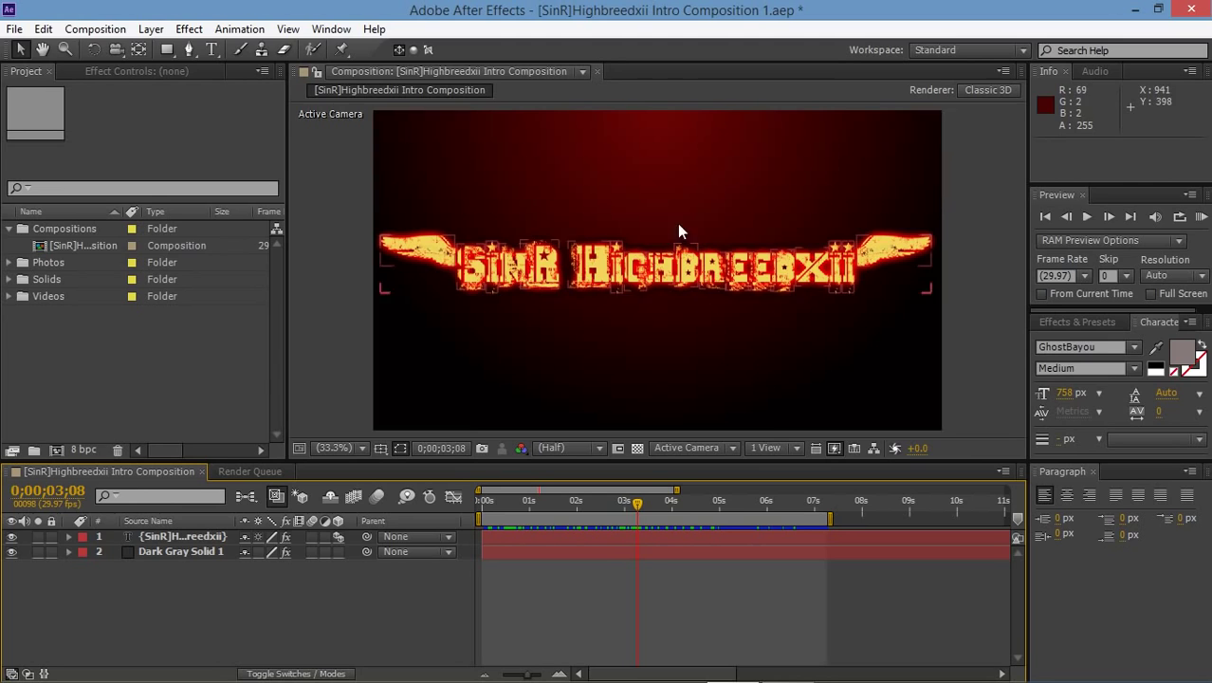
click(574, 328)
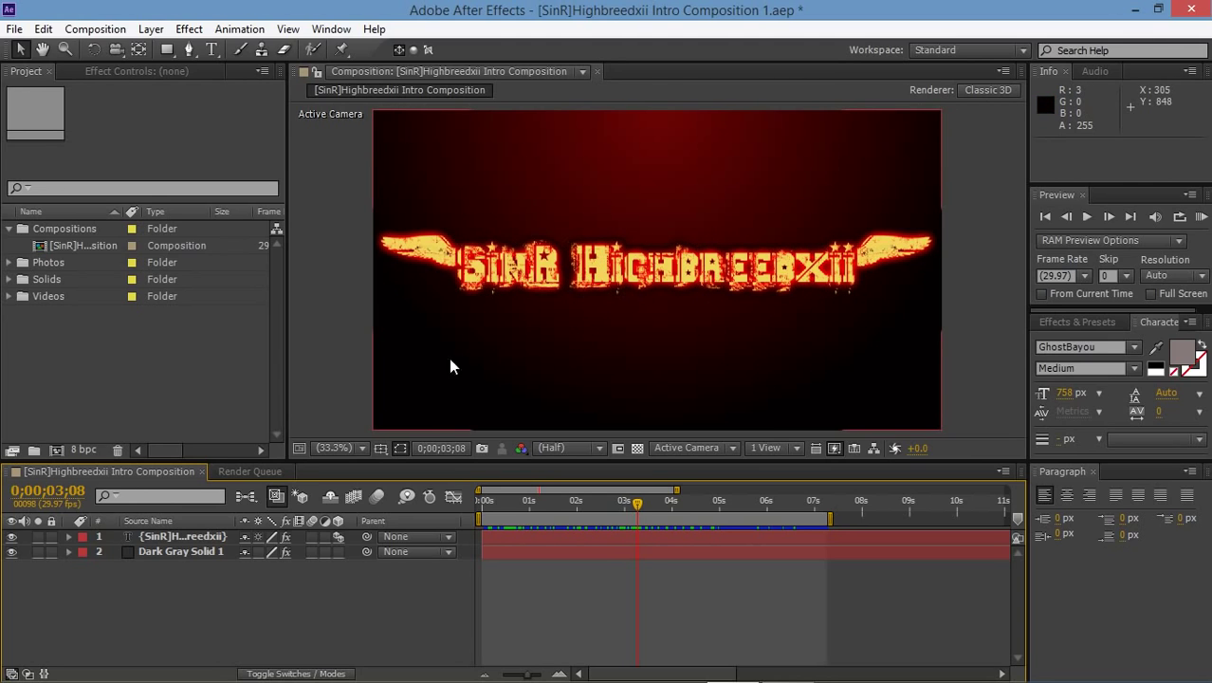
click(482, 451)
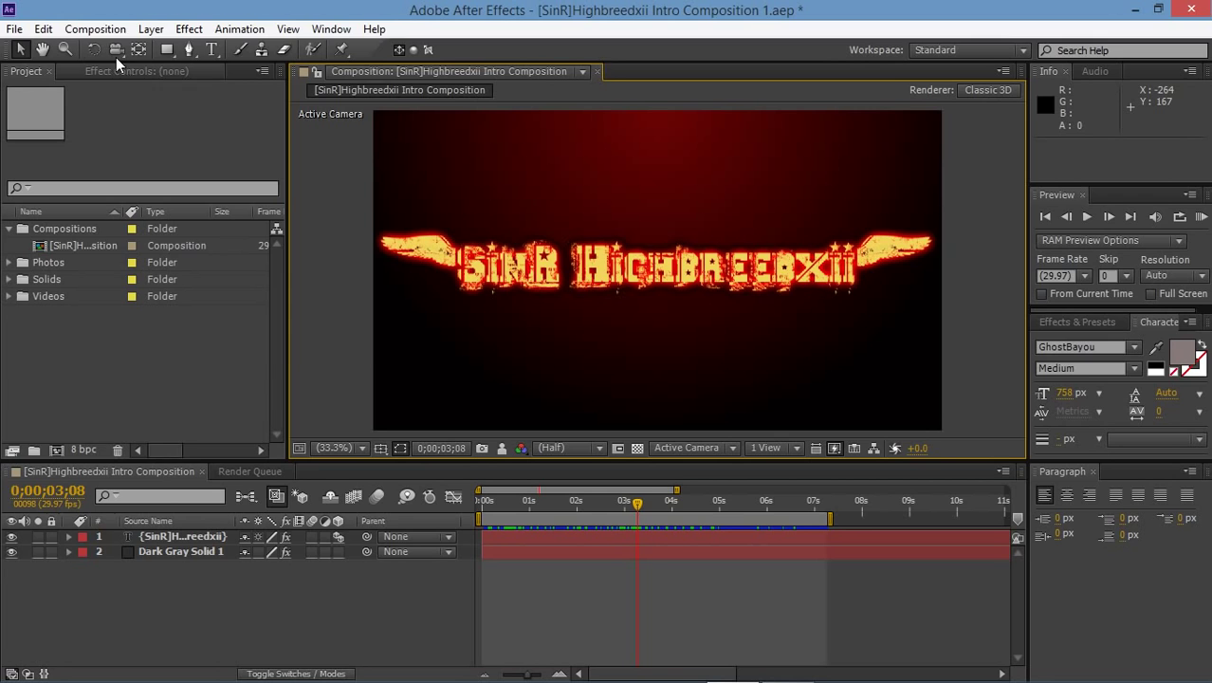
- Add the 0;00;03;08 frame to the Render Queue via Composition > Save Frame As > File
click(106, 30)
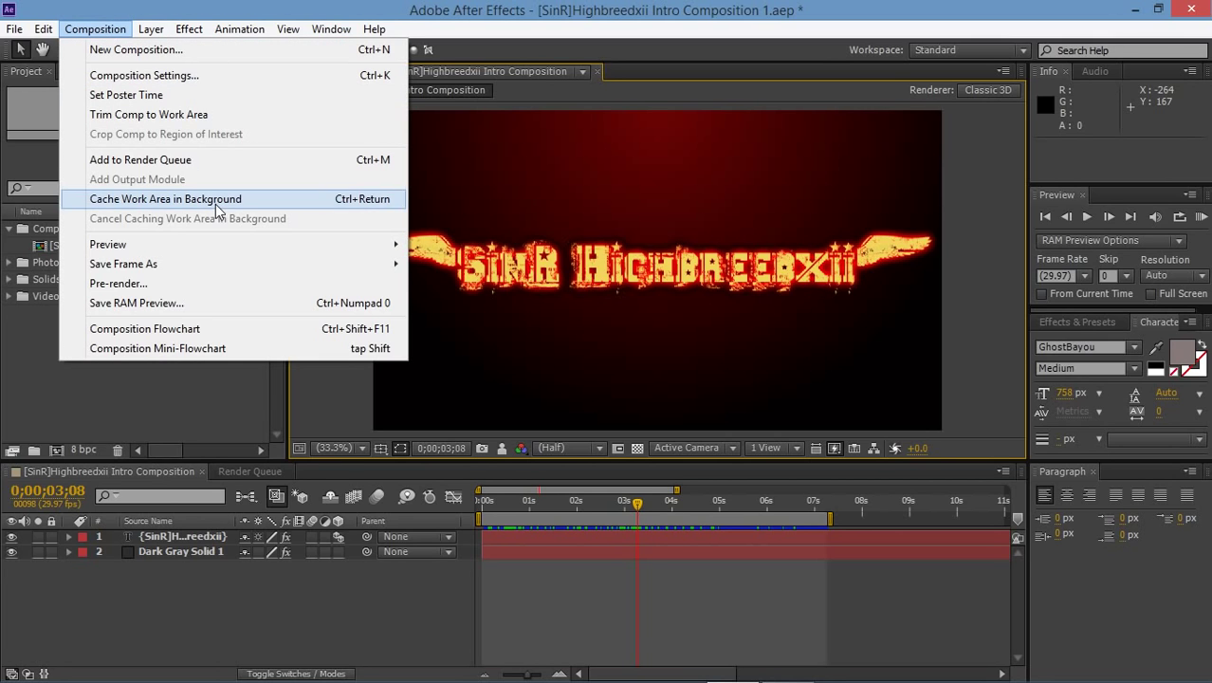
mouse_move(124, 264)
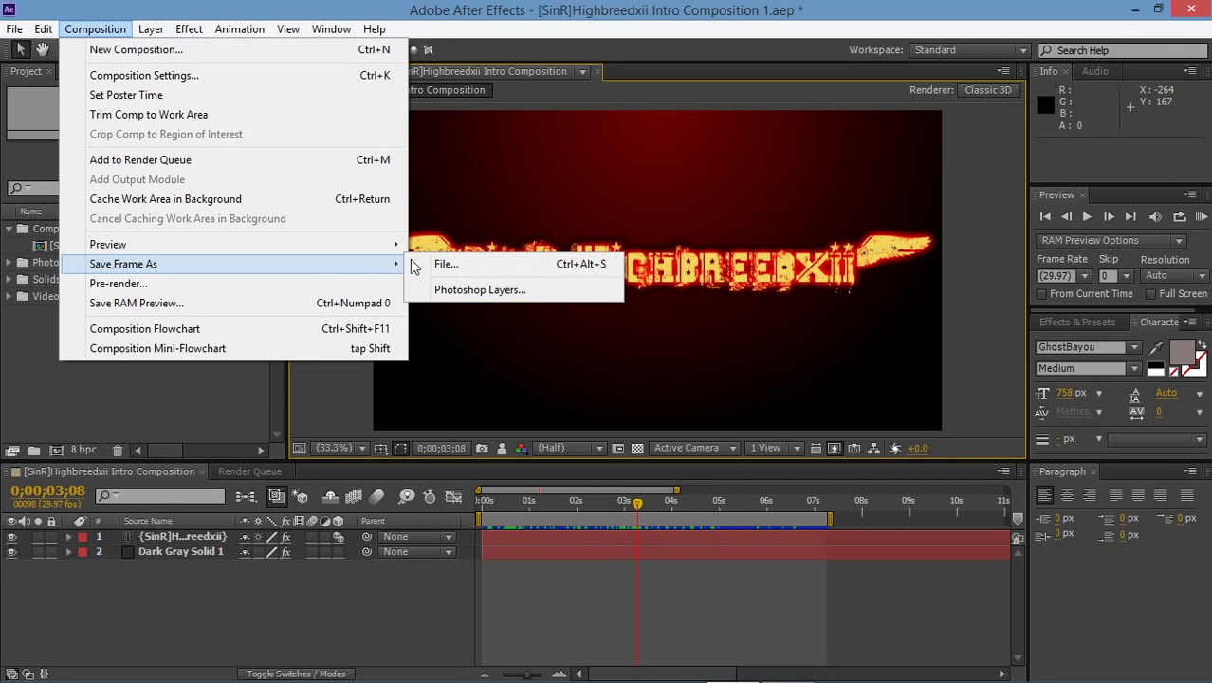
click(442, 262)
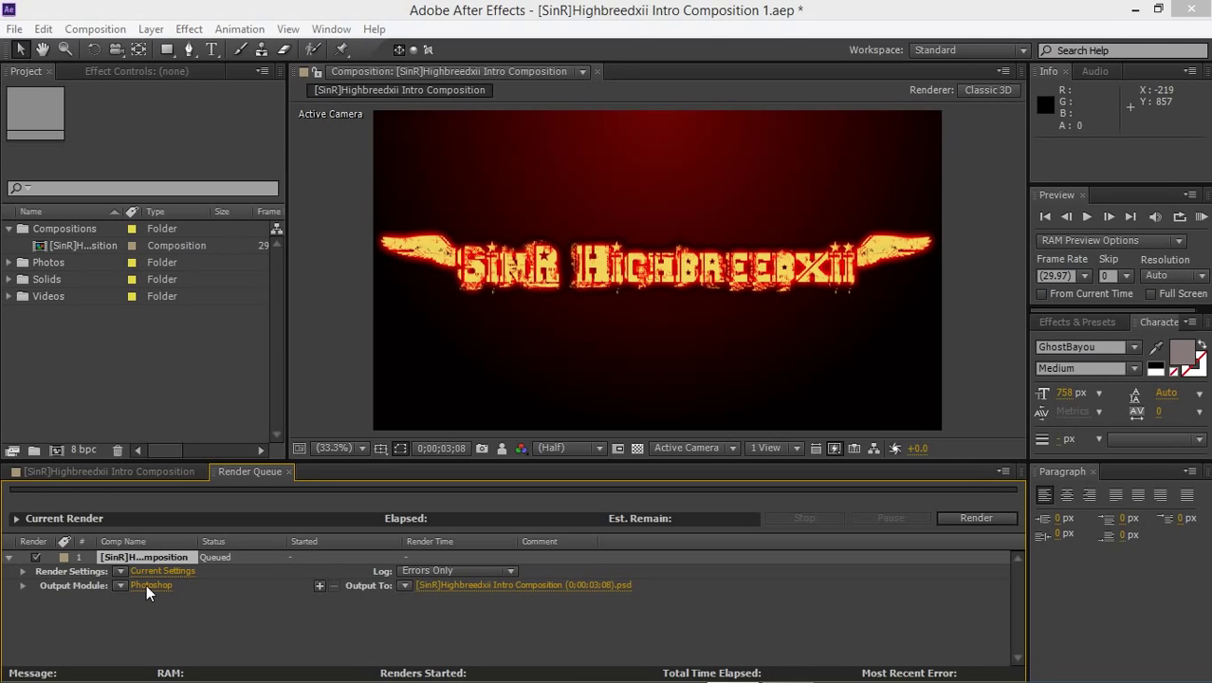
- Set the output module to JPEG Sequence with RGB + Alpha channels
click(146, 584)
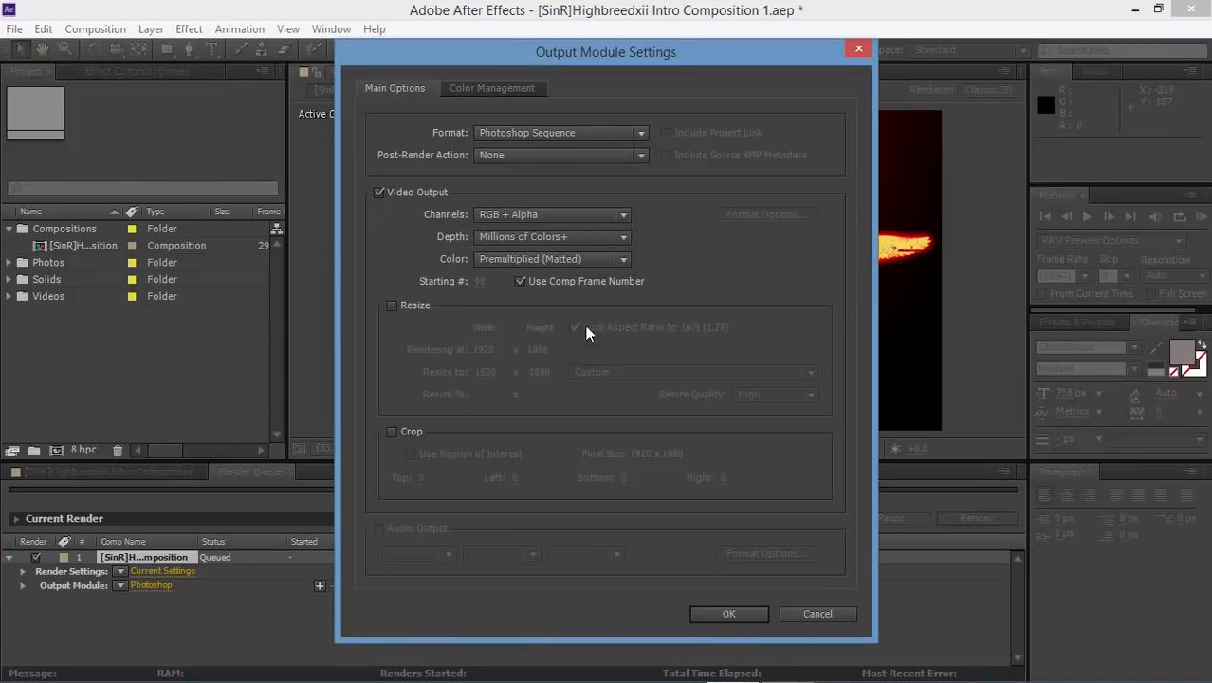
click(542, 134)
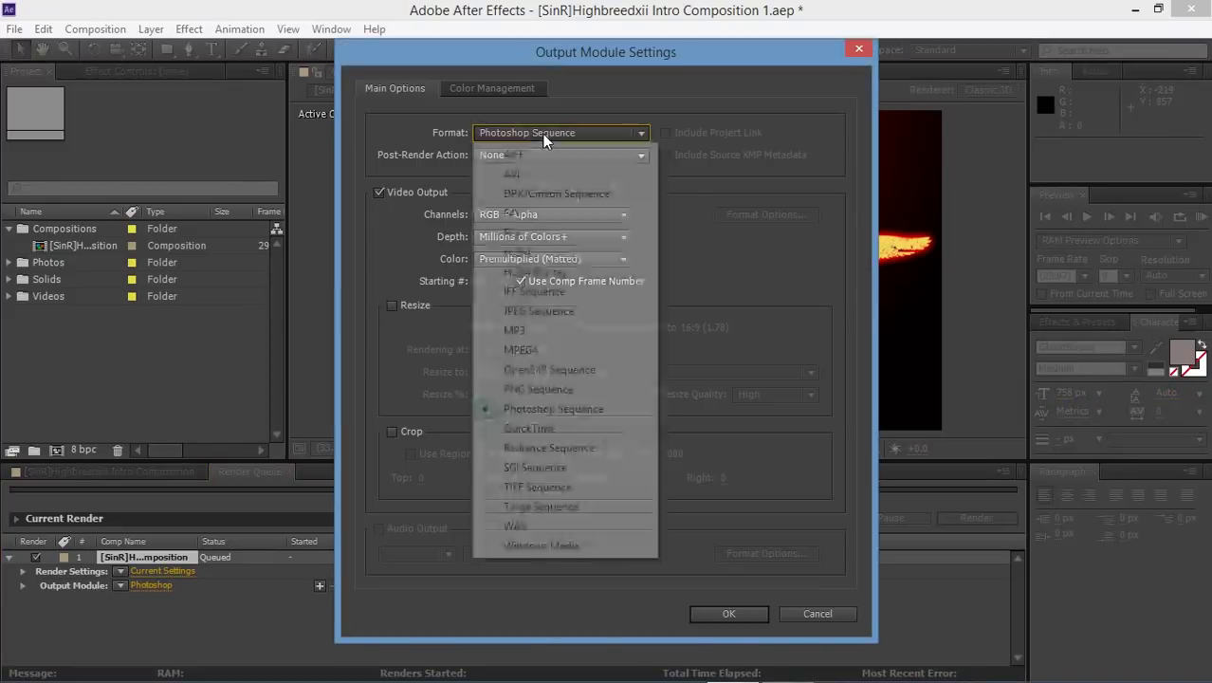
click(552, 317)
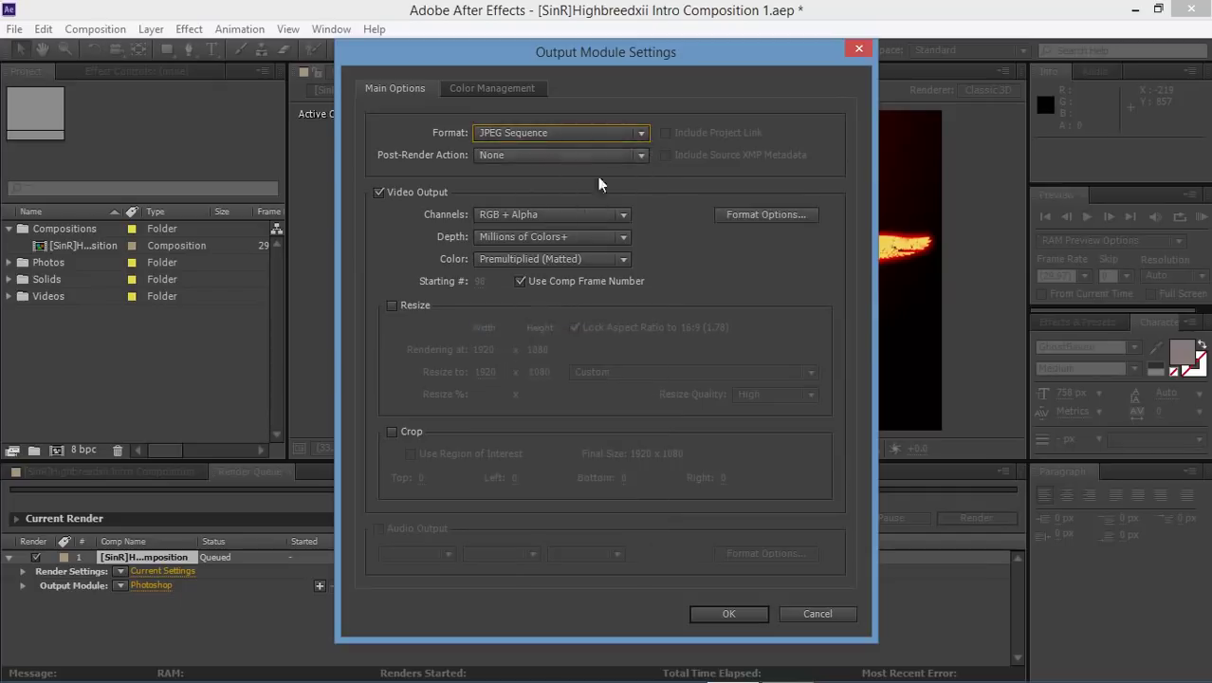
click(551, 216)
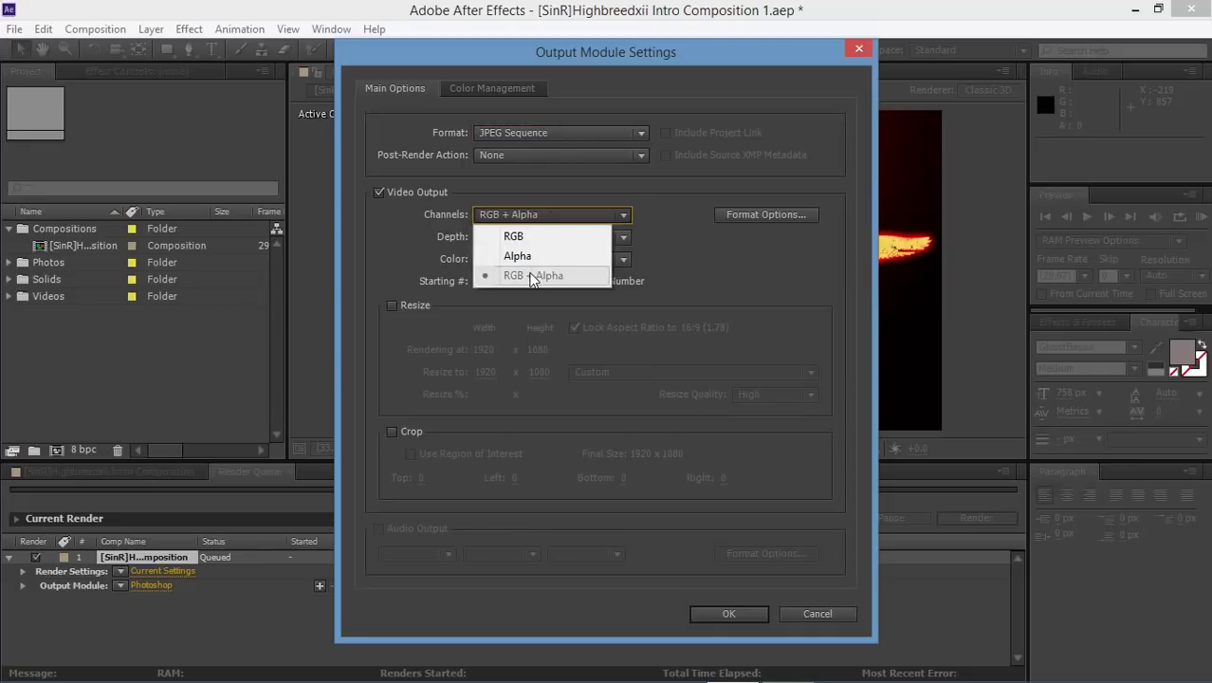
click(688, 278)
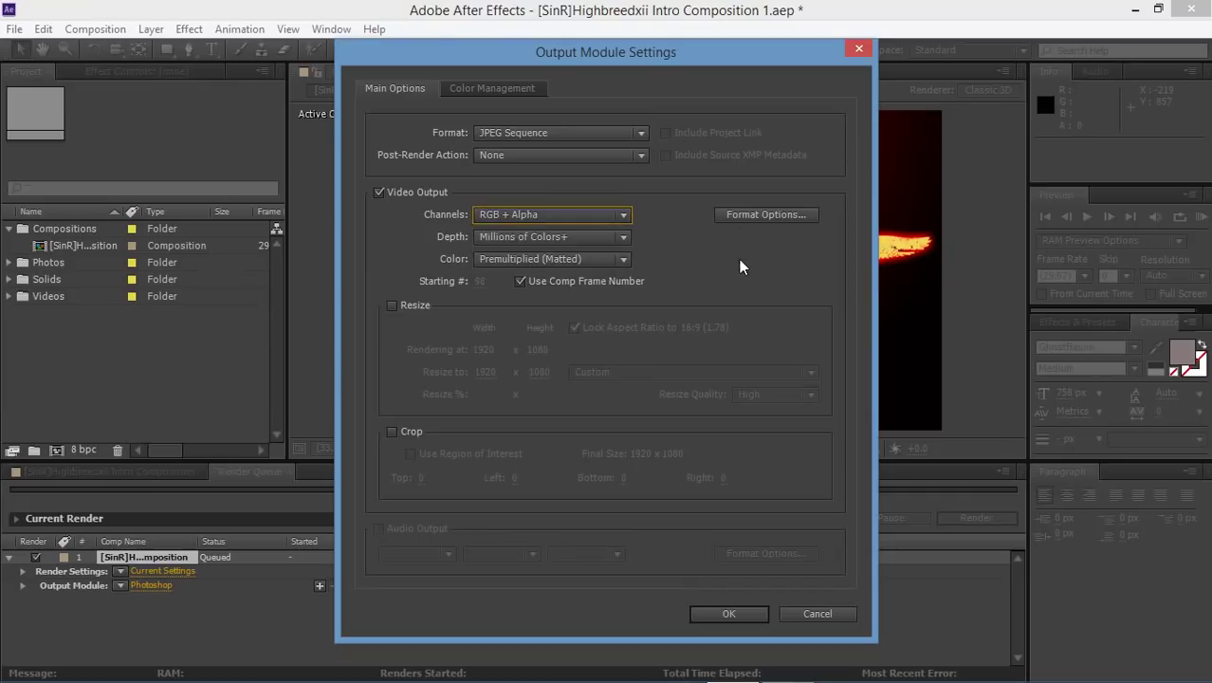
click(719, 614)
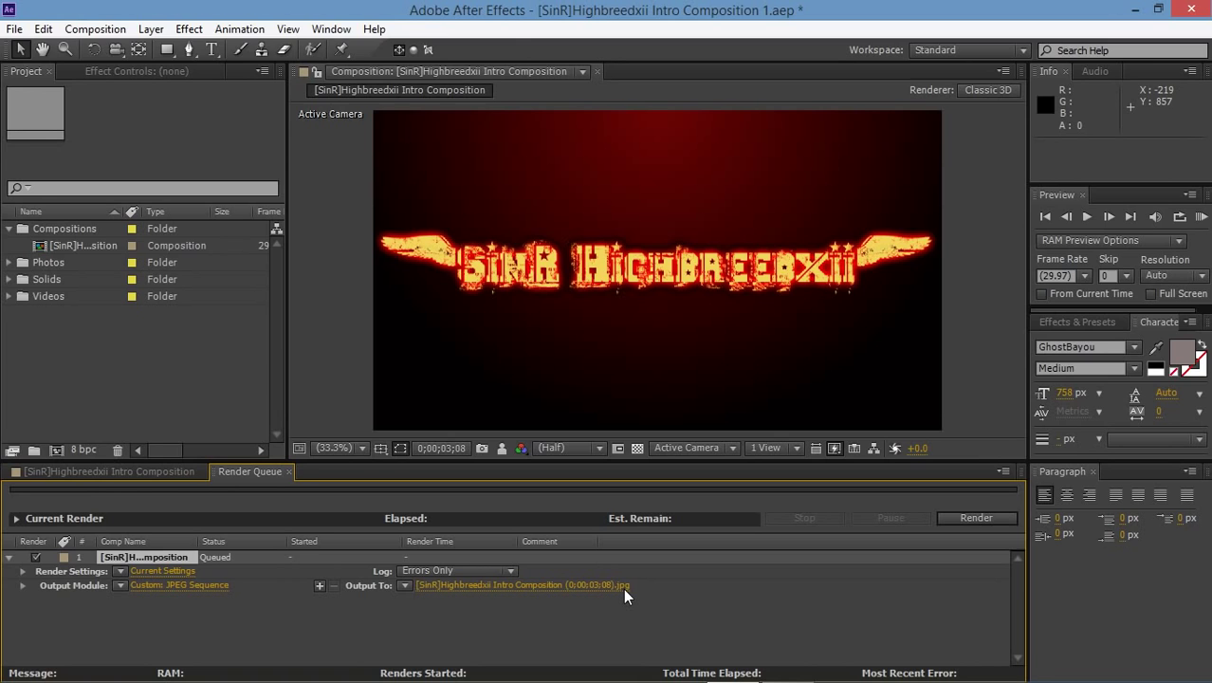
- Keep the render quality at Current Settings and confirm the render settings
click(153, 571)
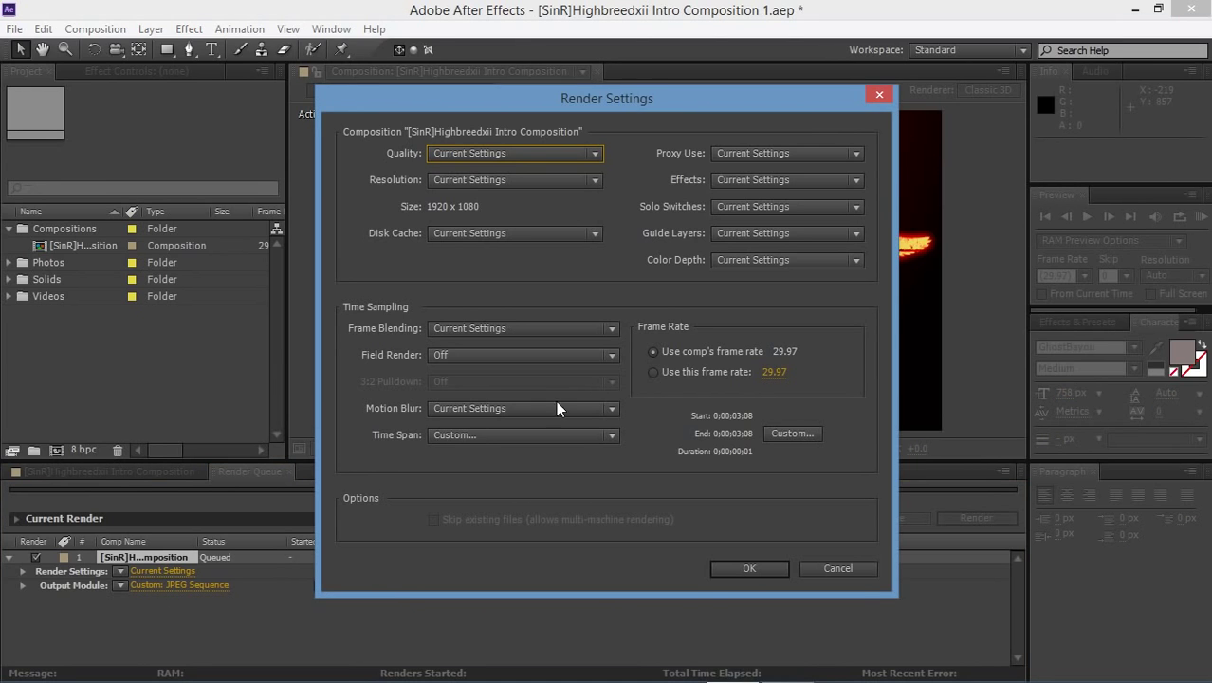
click(541, 161)
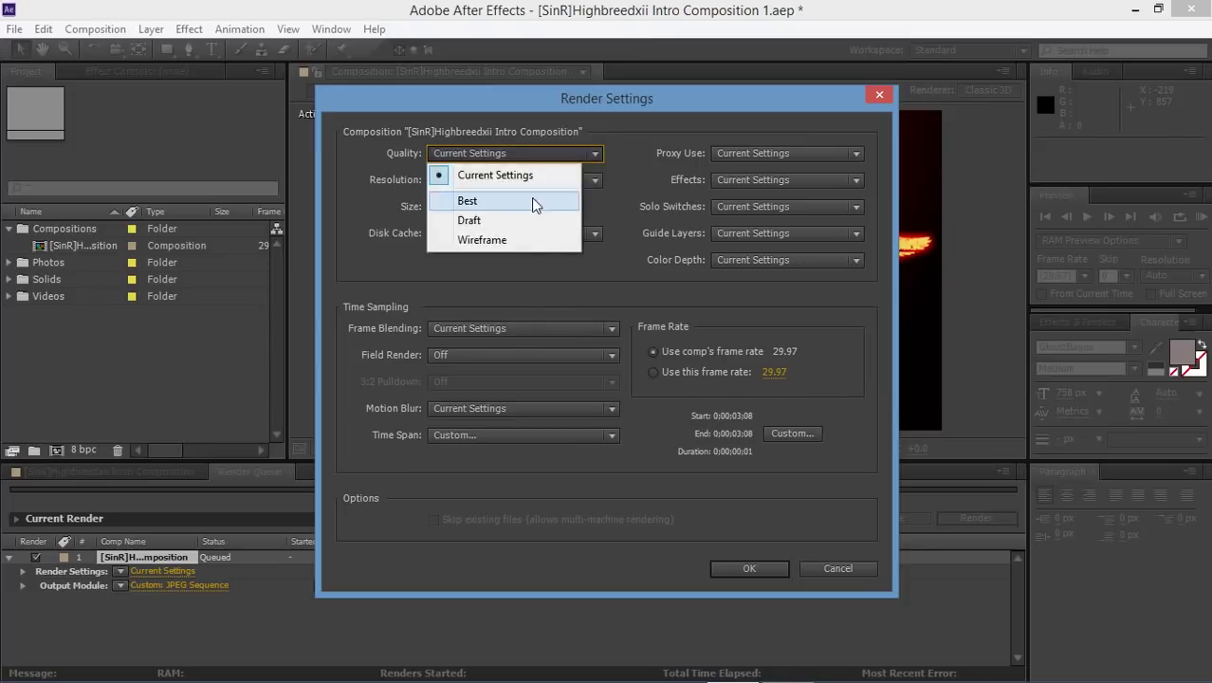
click(514, 289)
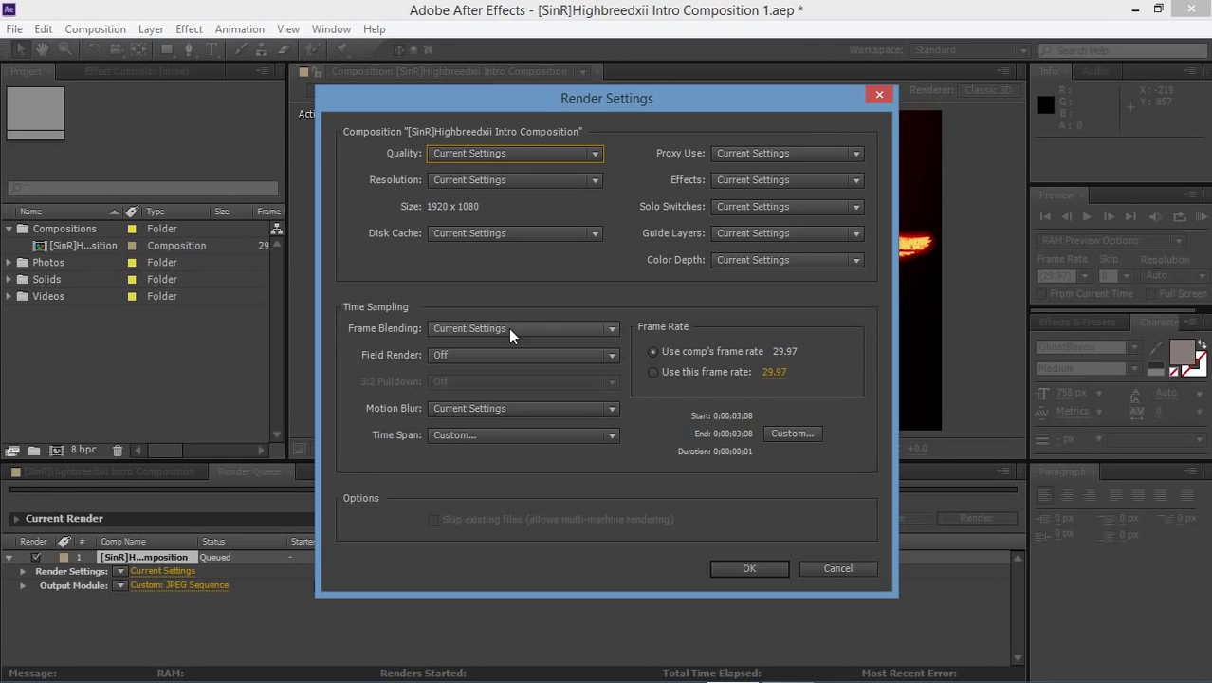
click(761, 569)
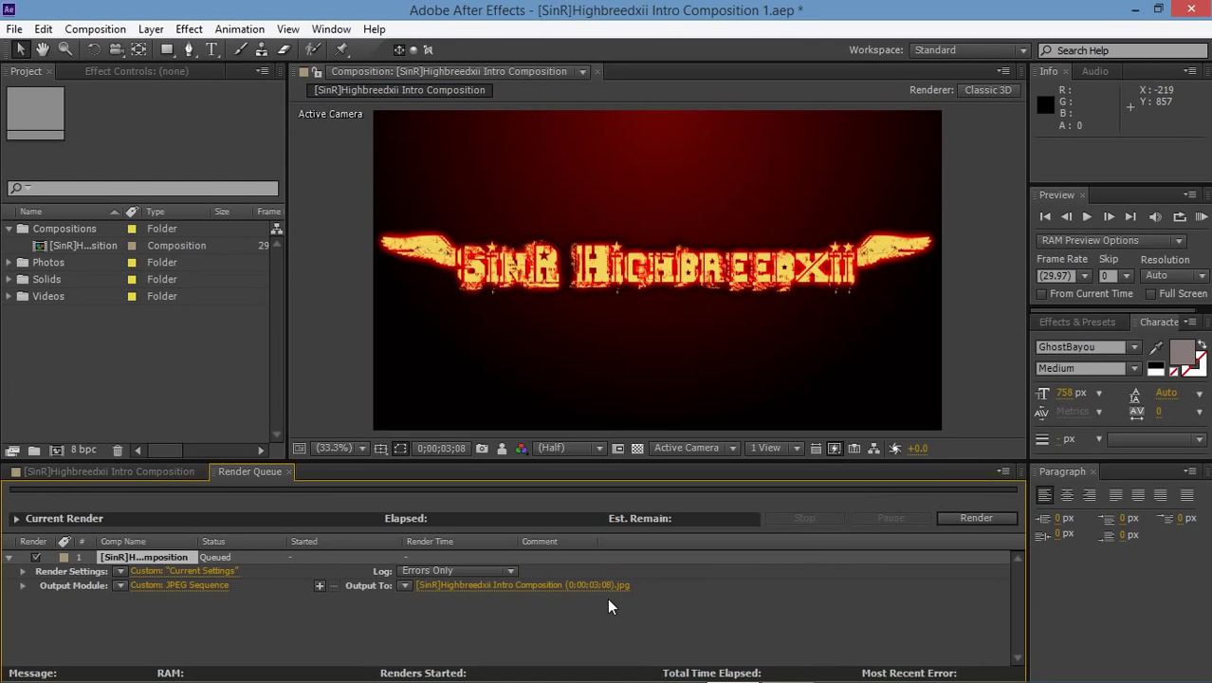
- Set the output file to 'After Effects Tutorial ss' in the Pictures folder
click(439, 584)
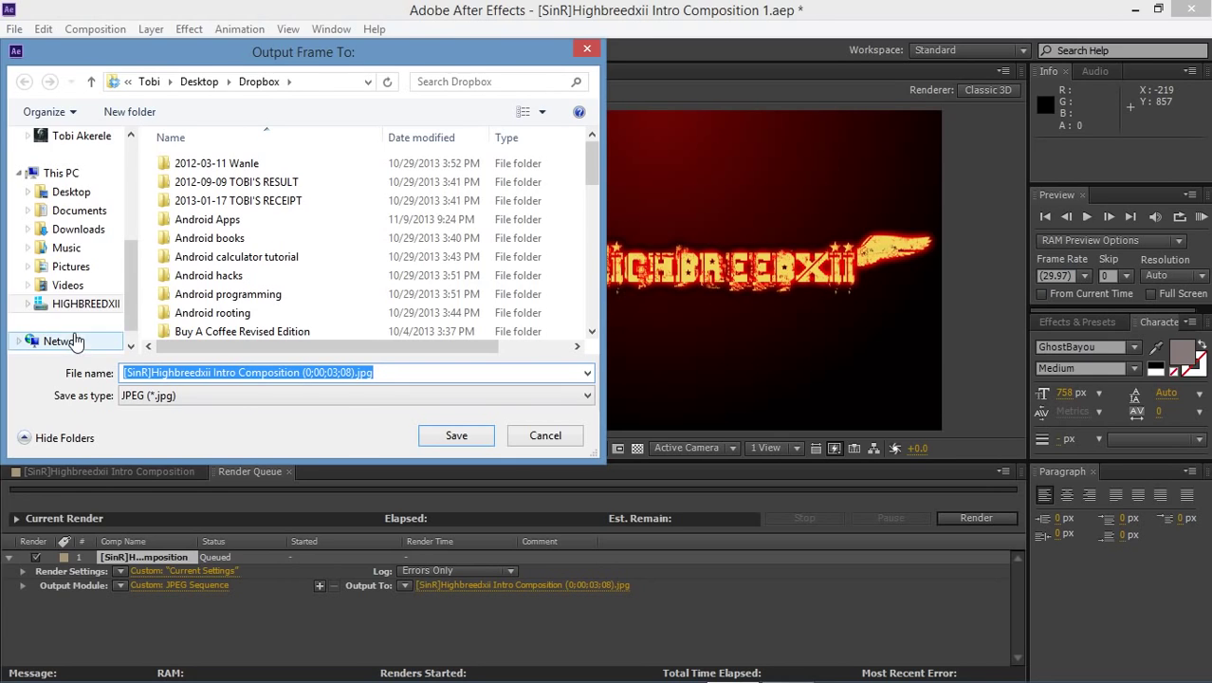
click(72, 266)
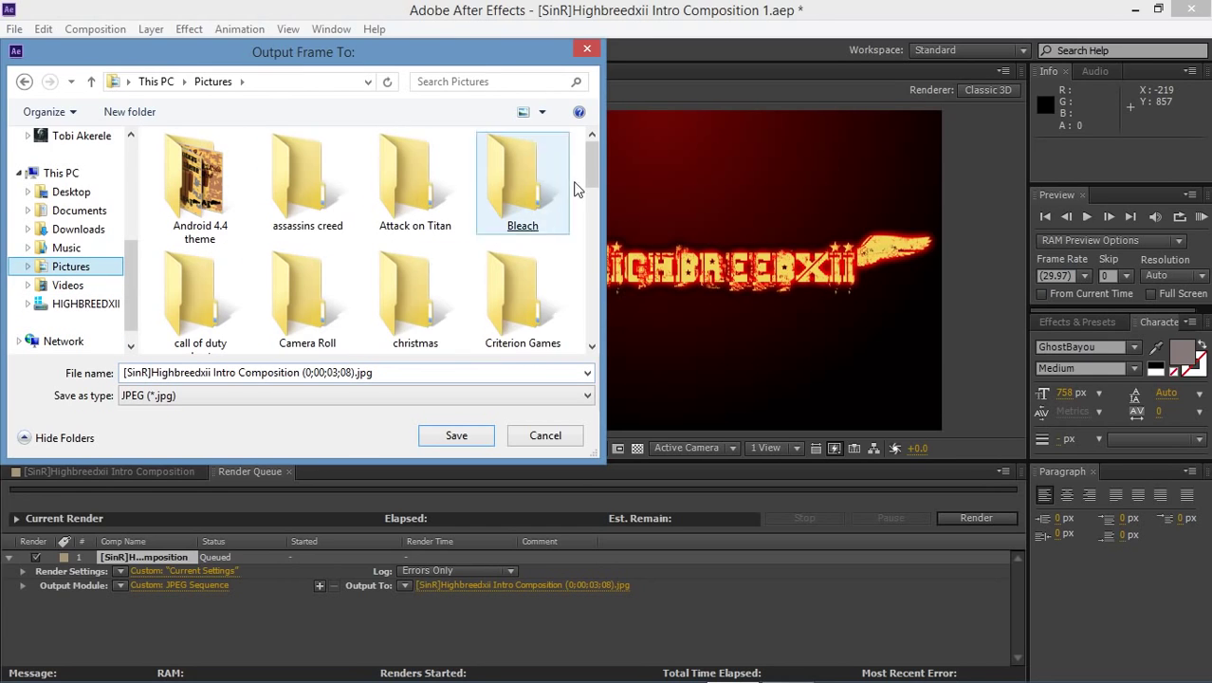
click(421, 380)
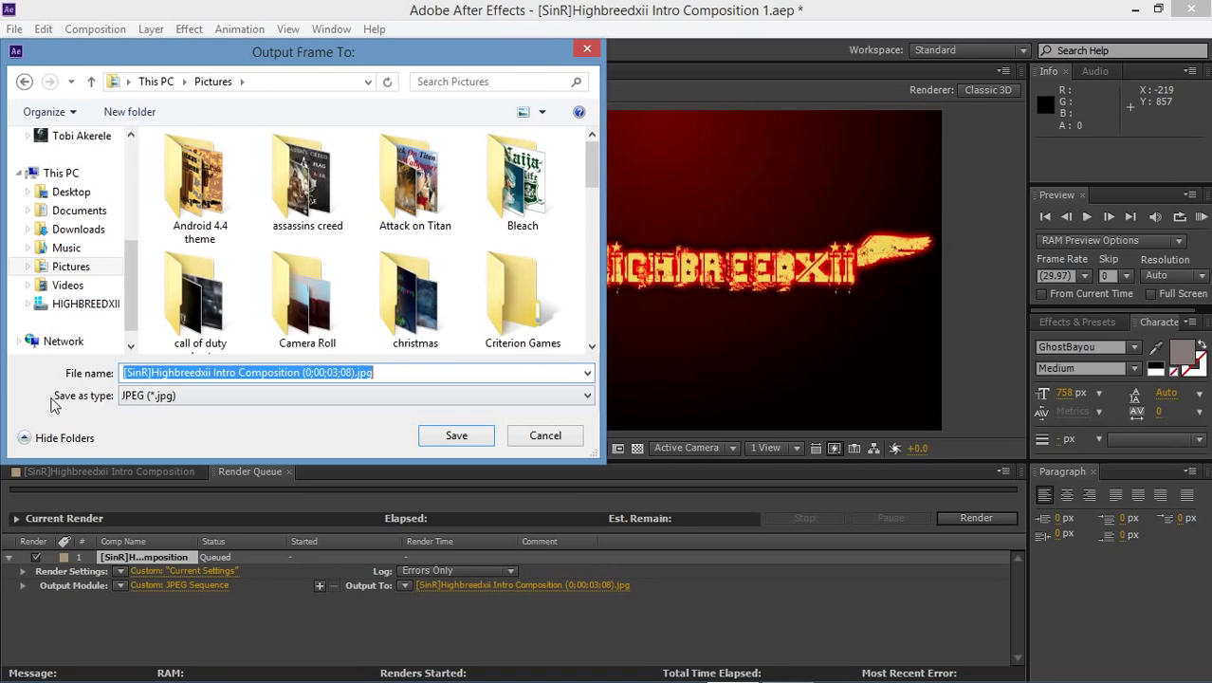
text(After)
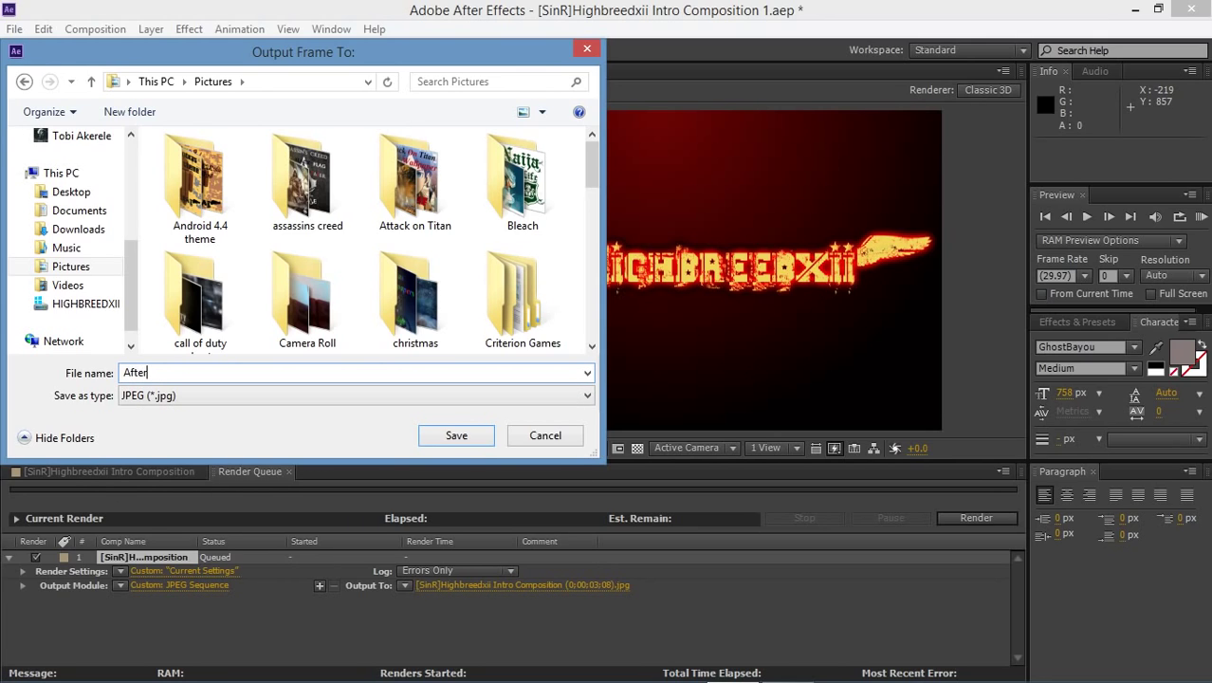
text( Effects )
text(Tutorial)
text( ss)
click(479, 438)
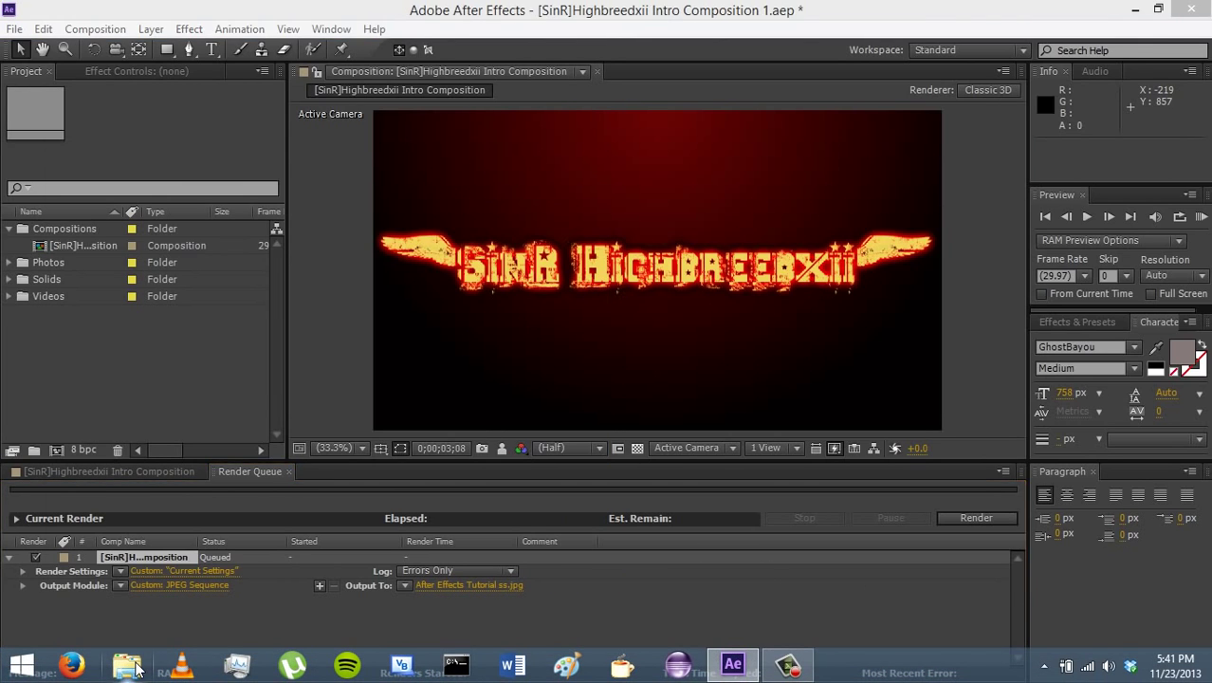
click(136, 669)
click(539, 305)
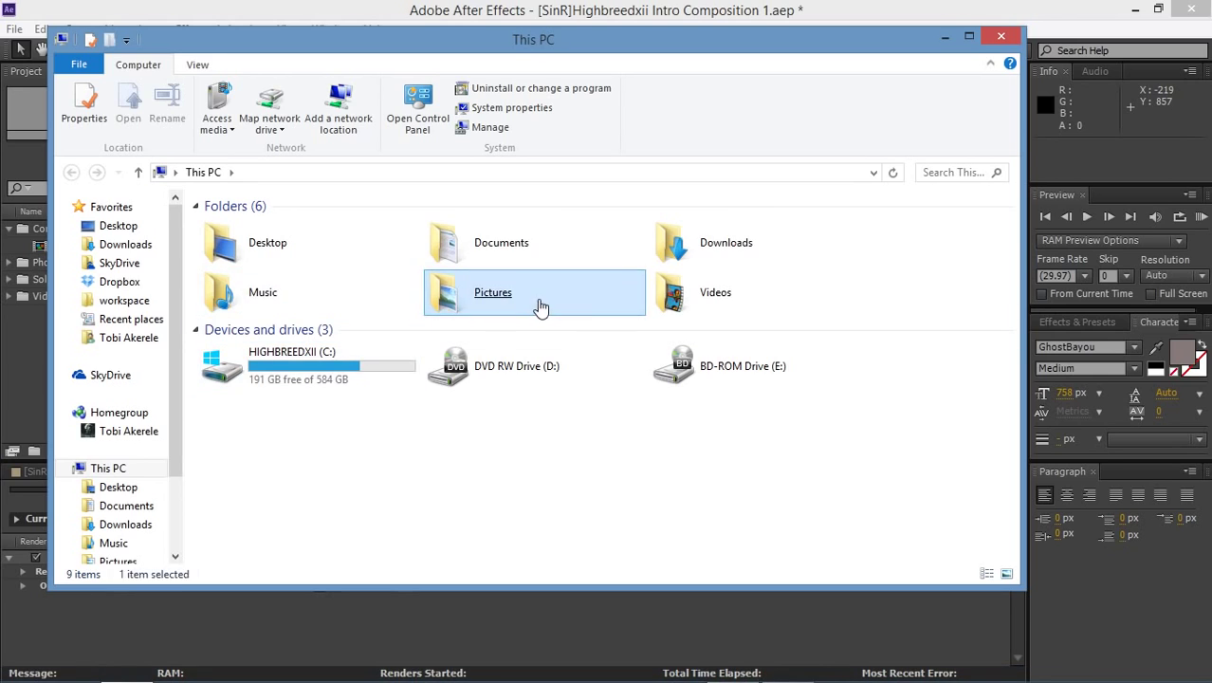
double_click(538, 306)
mouse_move(1012, 237)
mouse_down()
mouse_move(1014, 307)
mouse_move(1008, 265)
mouse_up()
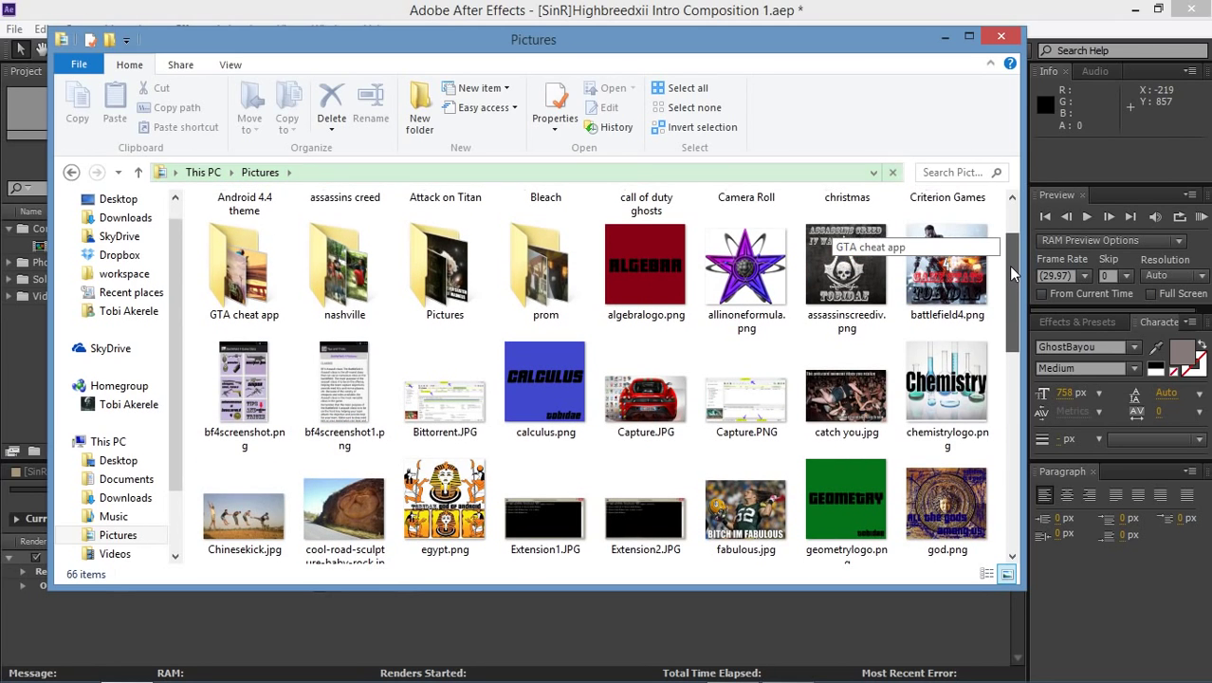
click(944, 36)
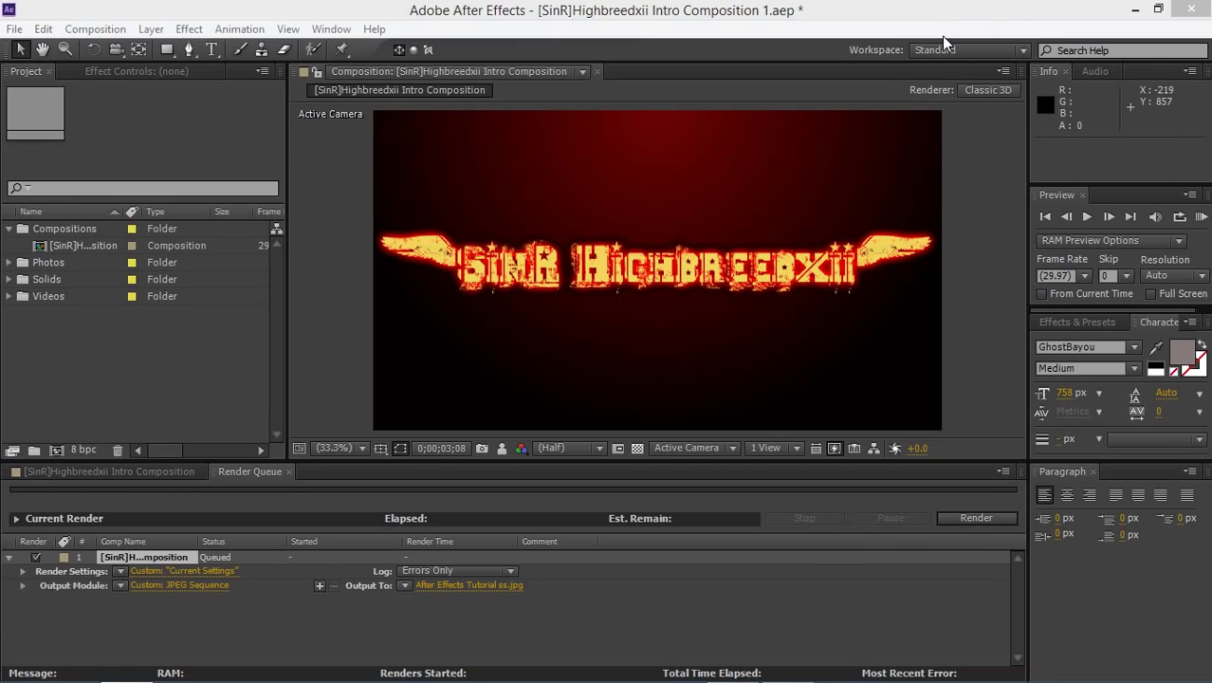
- Render the queued JPEG frame, then bring back the Pictures folder window
click(974, 519)
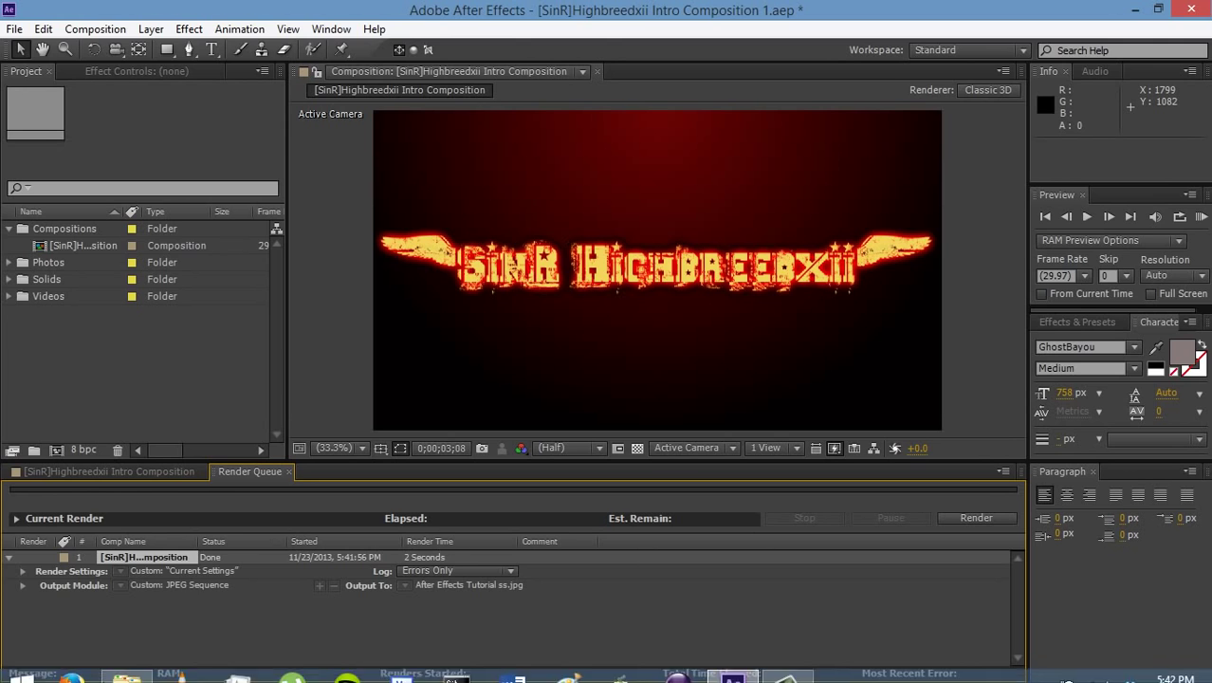
click(128, 667)
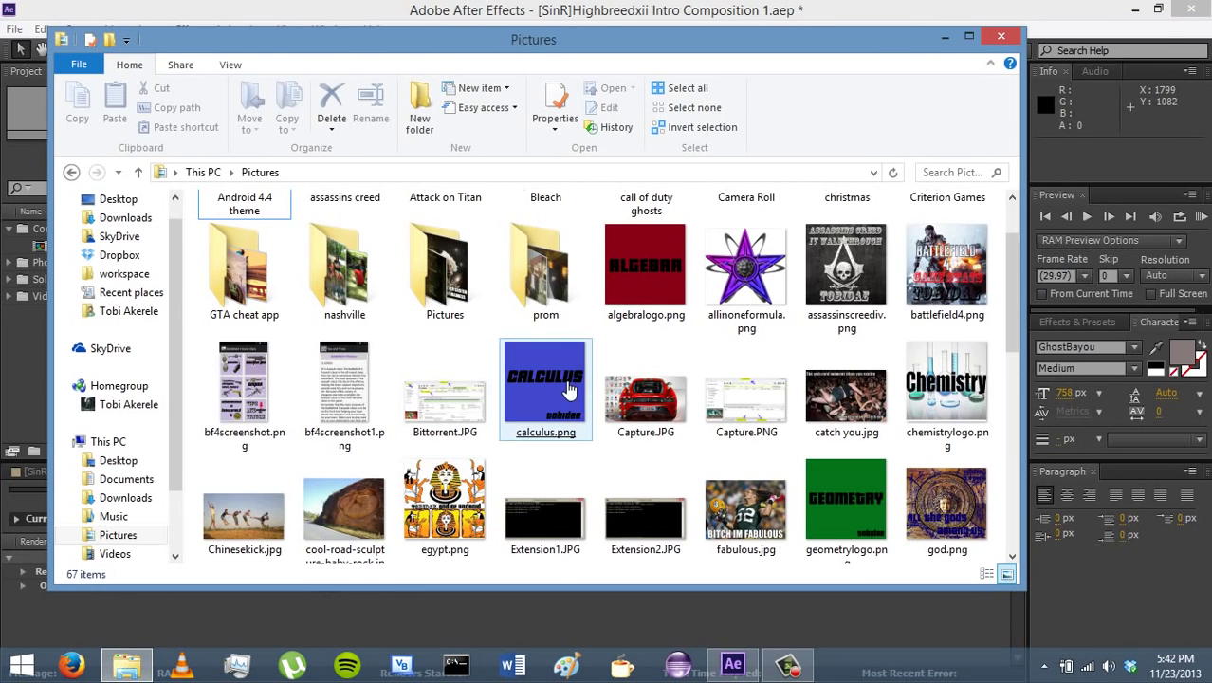
- Refresh Pictures and preview After Effects Tutorial ss.jpg in Photo Viewer, then close it
click(893, 173)
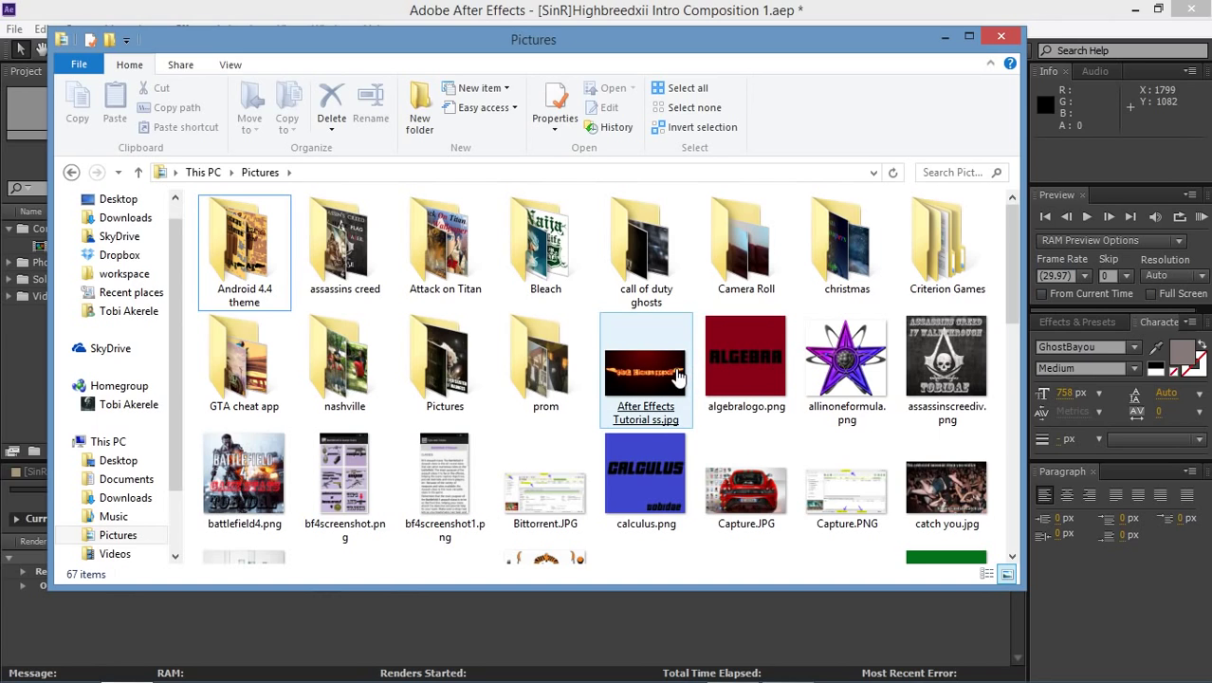
click(651, 385)
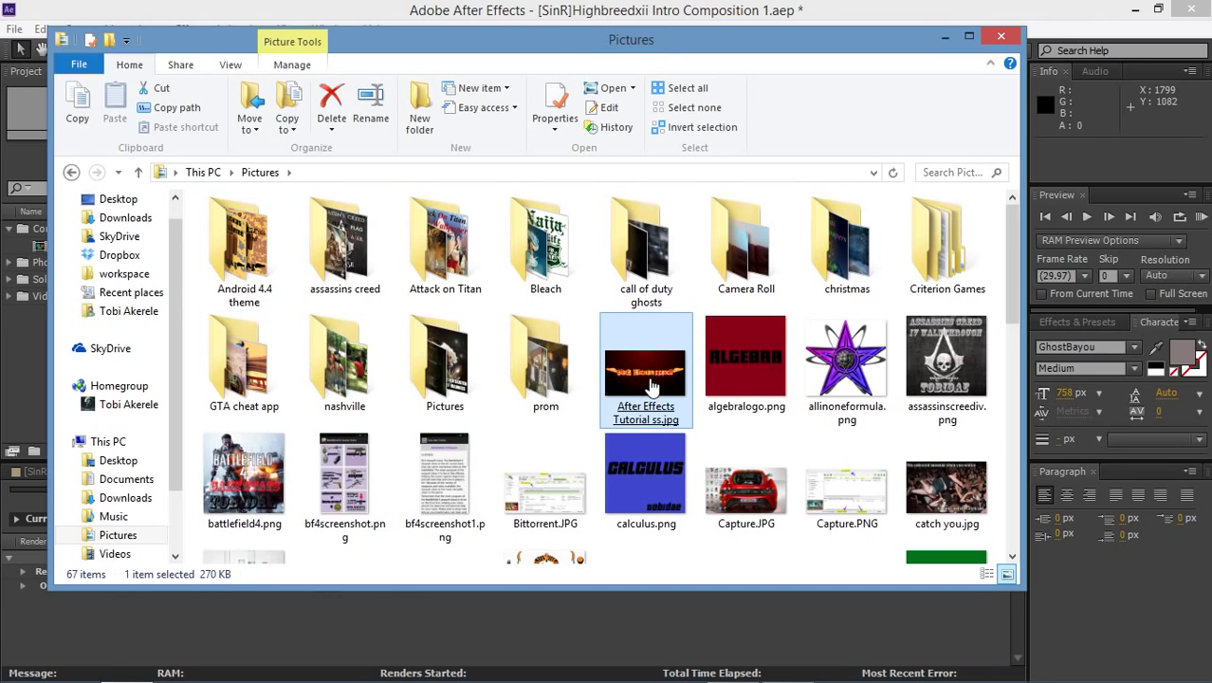
double_click(647, 386)
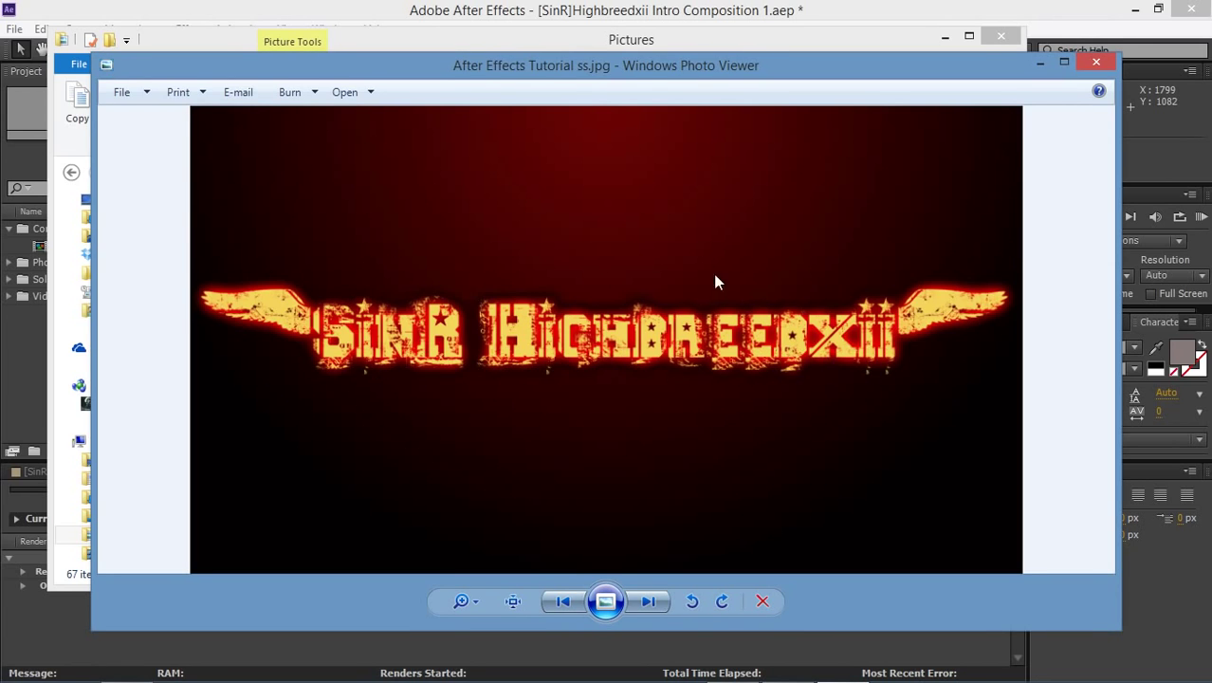
click(1094, 63)
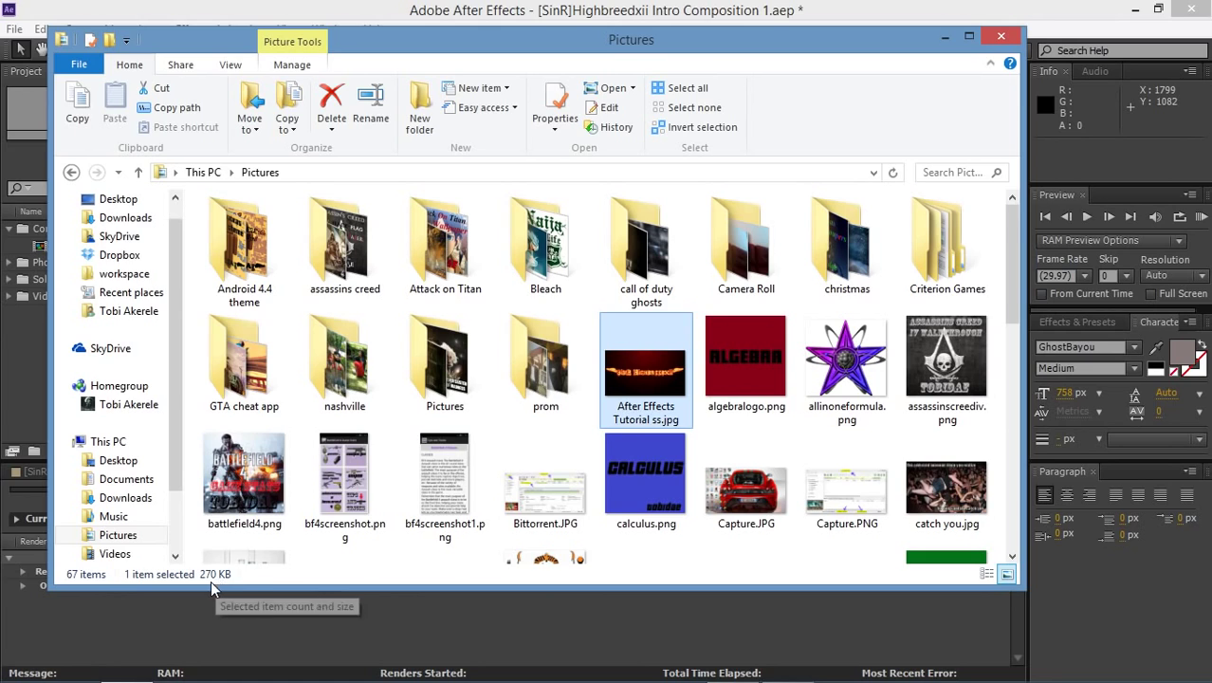